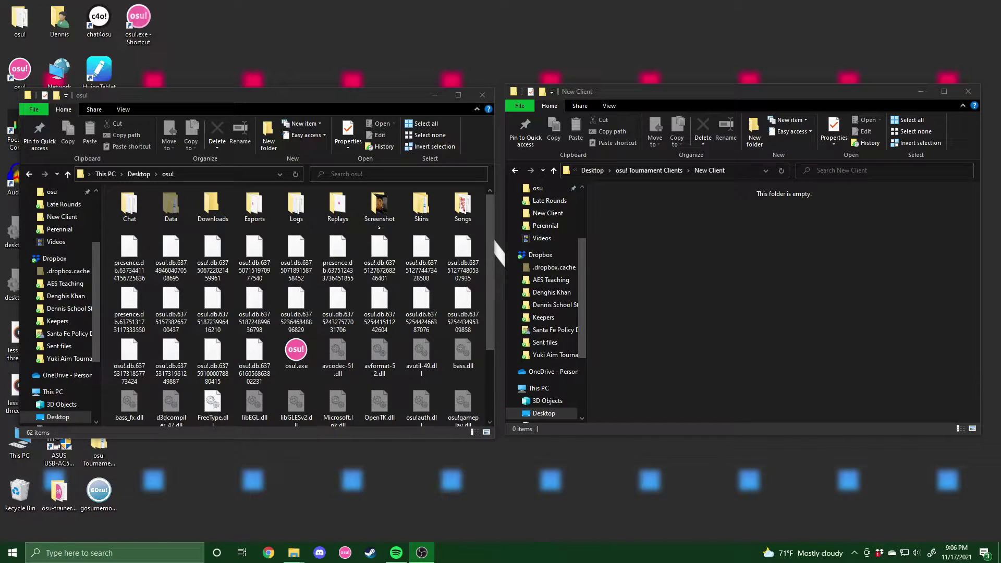
Copy osu!.exe from the osu! folder into the empty New Client folder and launch the copy.
left_click(311, 350)
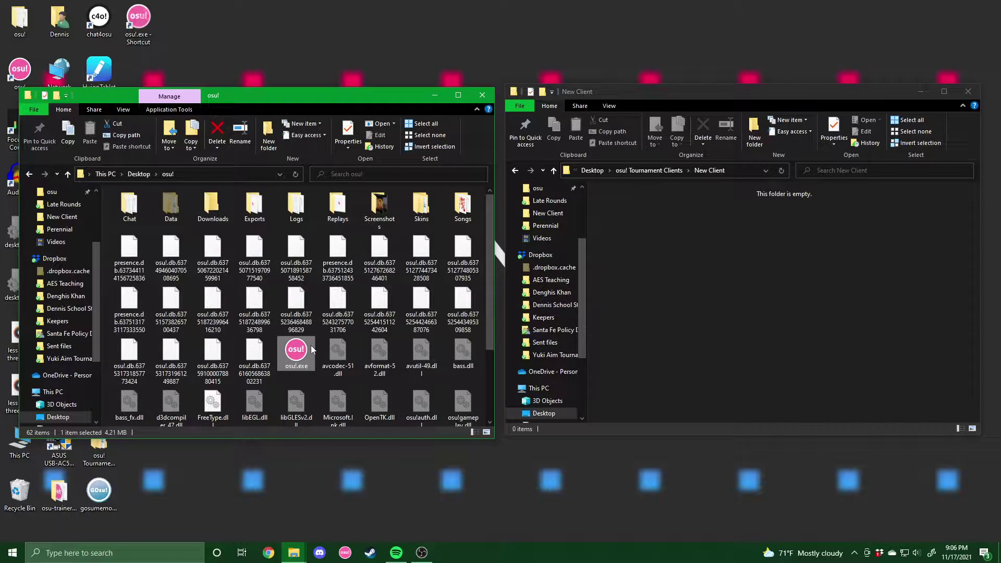
key("ctrl+c")
left_click(759, 306)
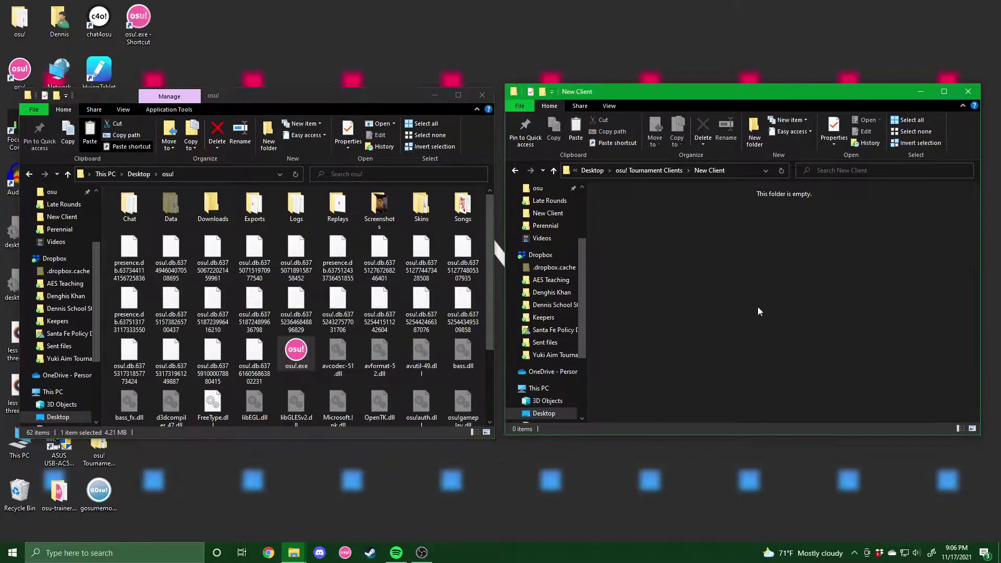
key("ctrl+v")
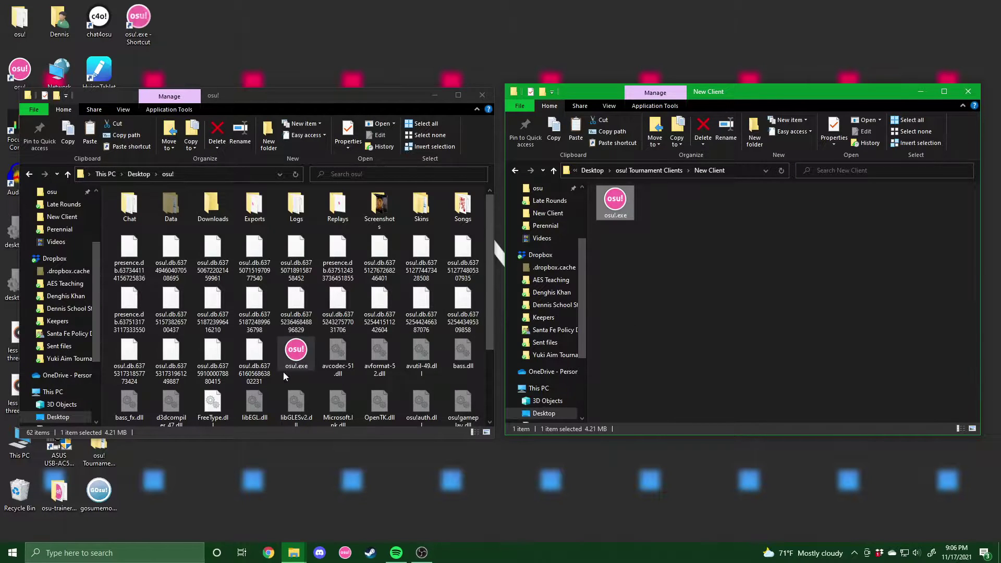
left_click(695, 265)
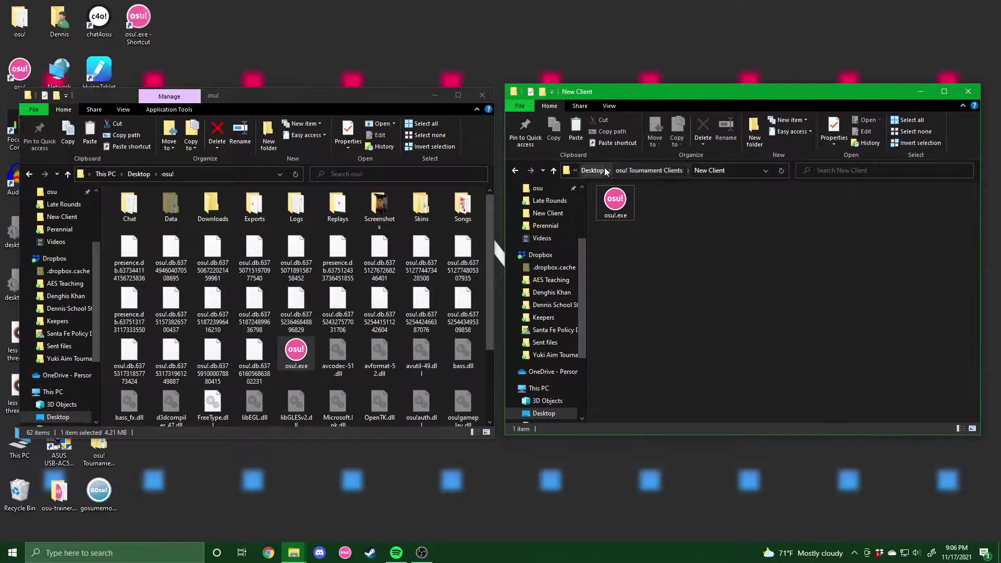
double_click(617, 206)
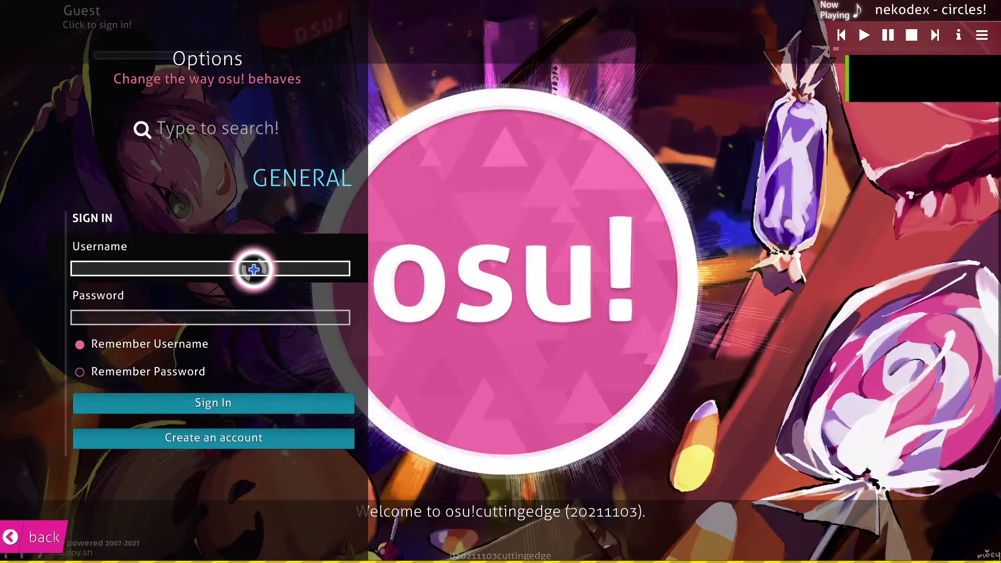
Sign in to the game with the account username and account password, with Remember Password turned on.
type("DIO")
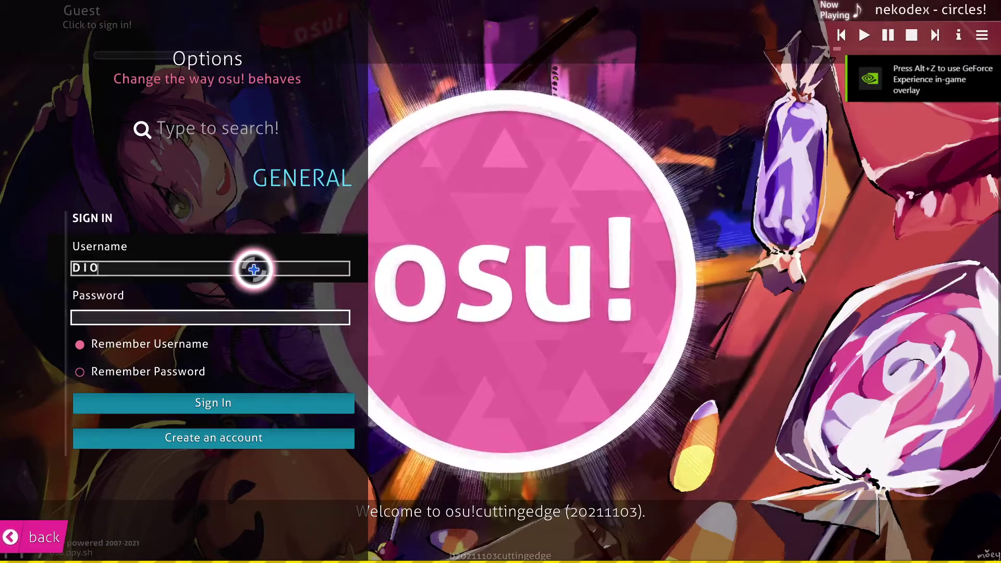
key("Tab")
type("***************")
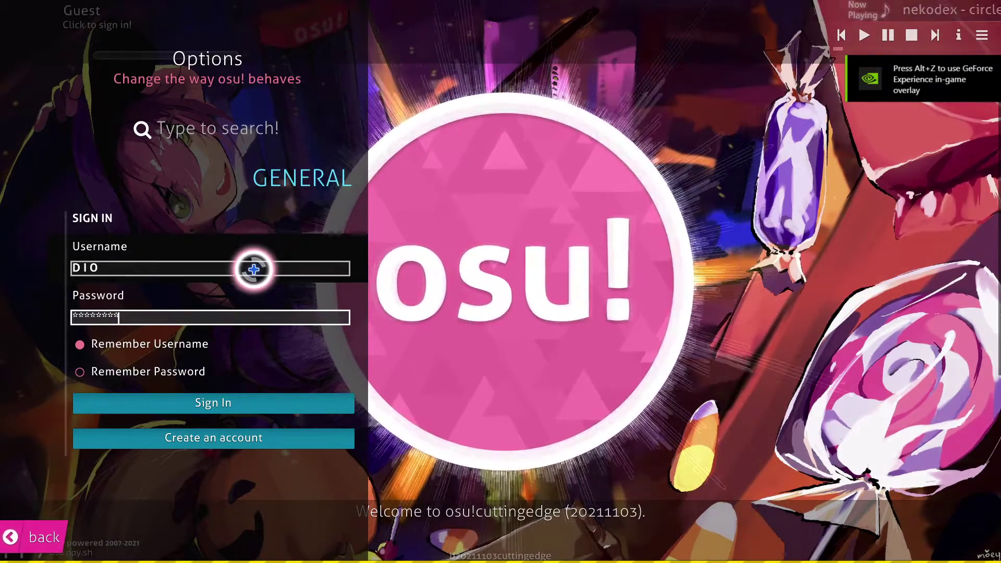
key("BackSpace")
key("BackSpace")
key("BackSpace")
key("BackSpace")
key("BackSpace")
key("BackSpace")
key("BackSpace")
key("BackSpace")
key("BackSpace")
key("BackSpace")
key("BackSpace")
key("BackSpace")
key("BackSpace")
key("BackSpace")
key("BackSpace")
type("***********")
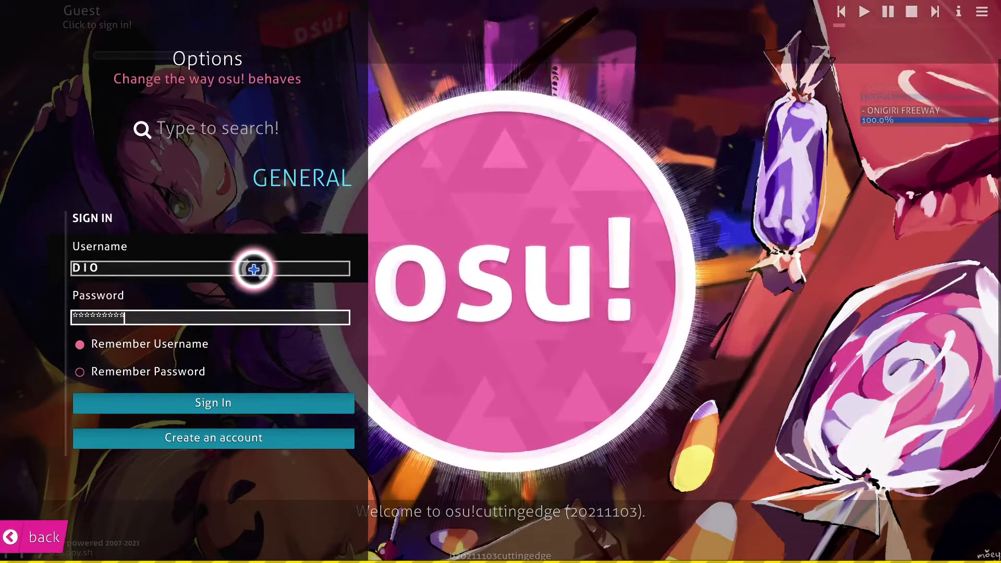
left_click(140, 369)
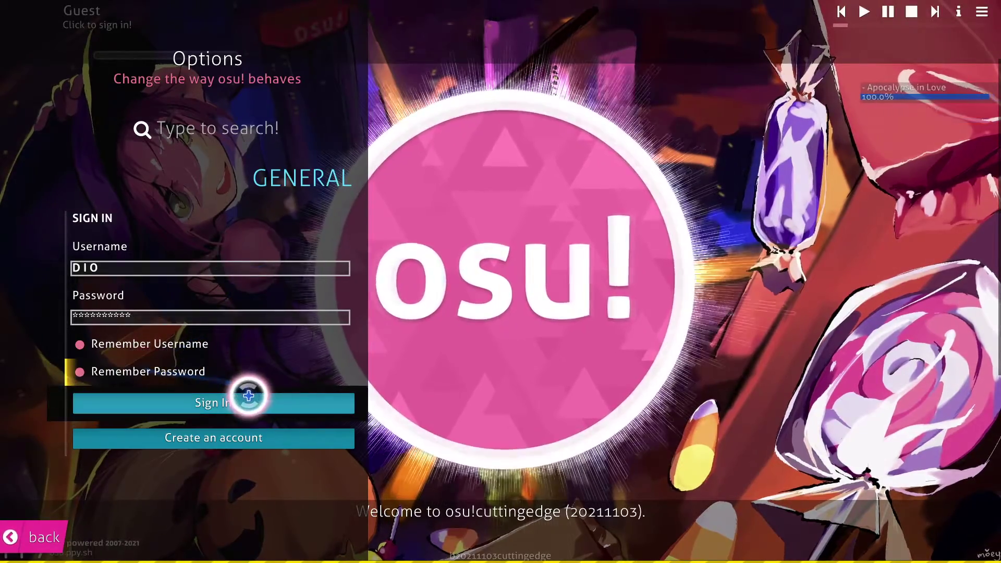
left_click(246, 402)
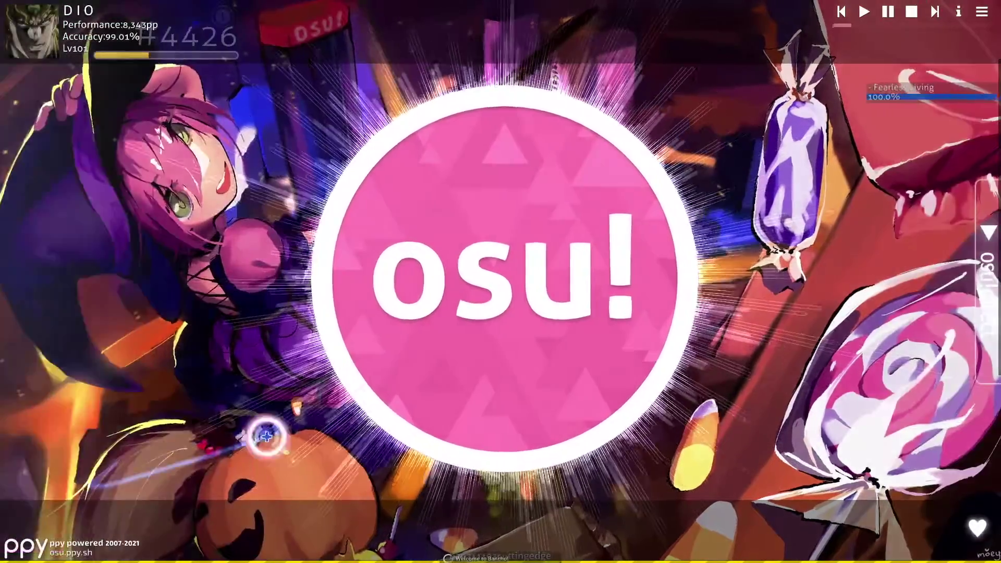
Open the game options and turn off background video, storyboards and hit lighting in the detail settings.
left_click(470, 365)
left_click(644, 329)
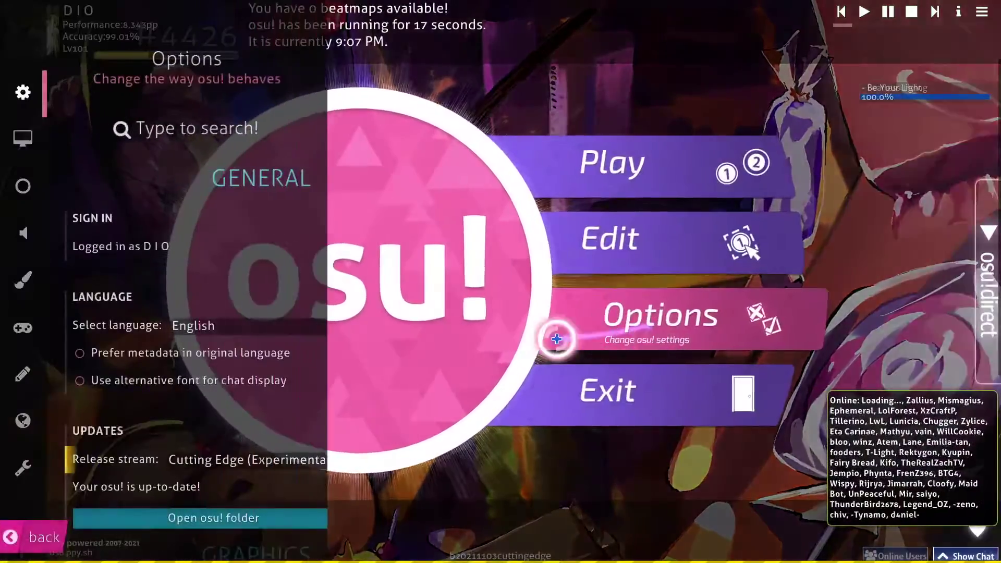
scroll(149, 337, "down", 4)
scroll(153, 339, "down", 5)
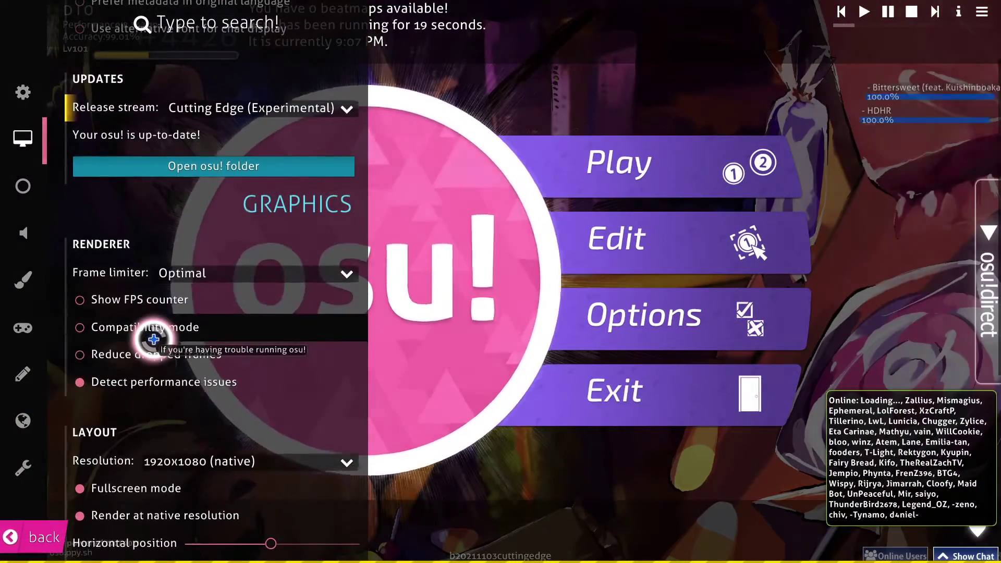
scroll(153, 342, "down", 3)
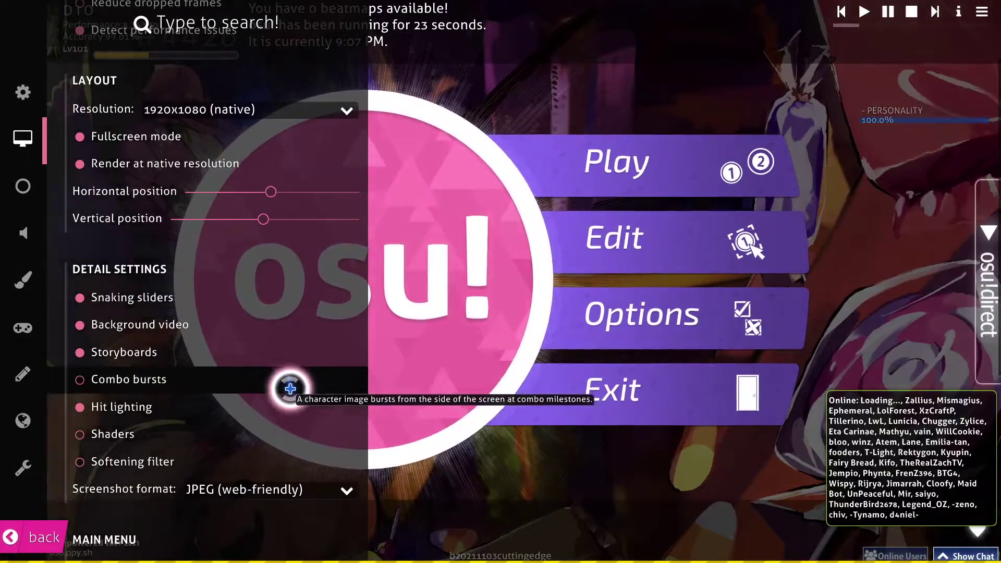
scroll(288, 394, "down", 5)
scroll(277, 391, "up", 3)
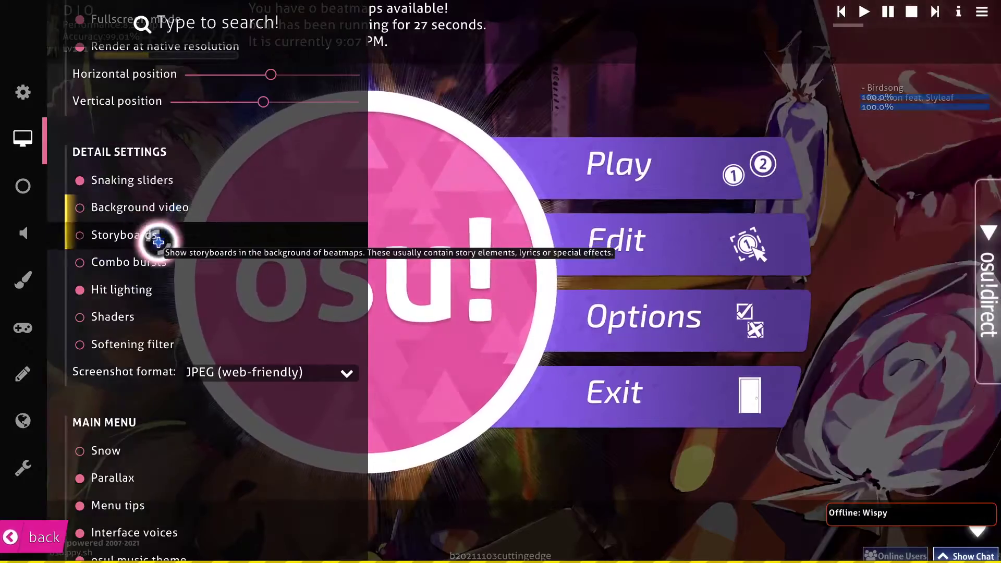
scroll(165, 291, "down", 5)
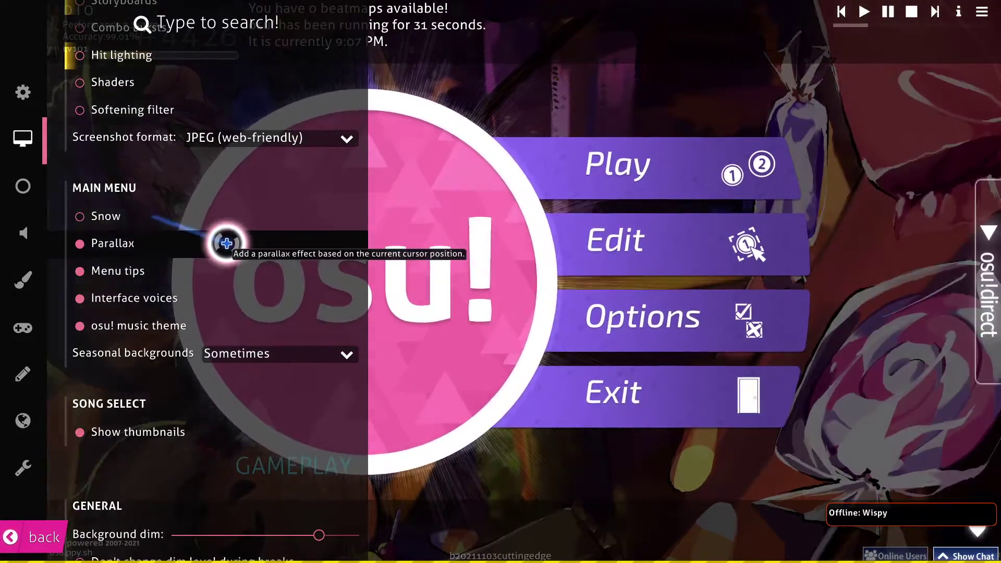
Set the main menu's seasonal backgrounds to Always.
scroll(224, 242, "down", 5)
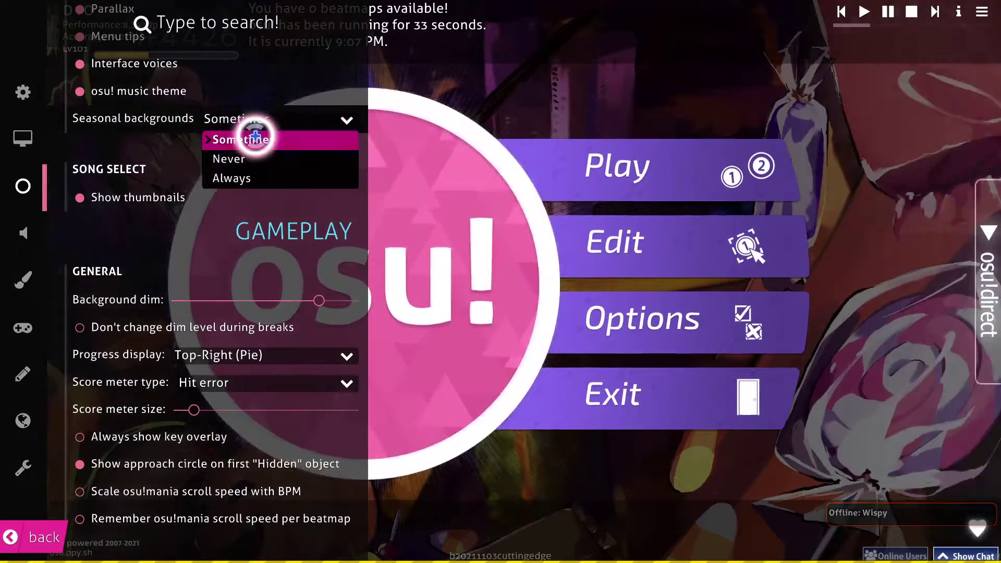
left_click(251, 157)
left_click(261, 123)
left_click(248, 177)
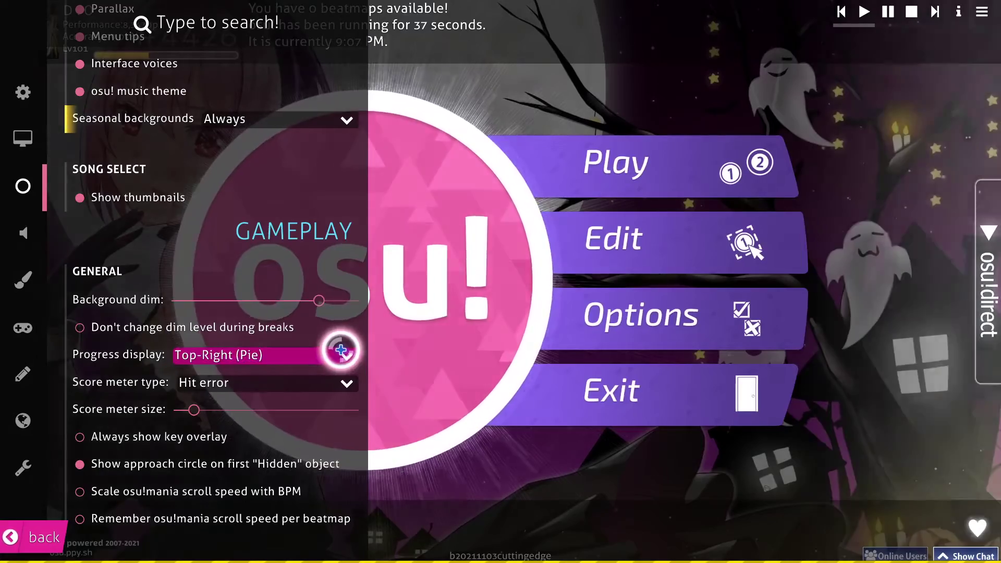
Switch the seasonal backgrounds to Sometimes and back to Always.
left_click(290, 124)
left_click(275, 138)
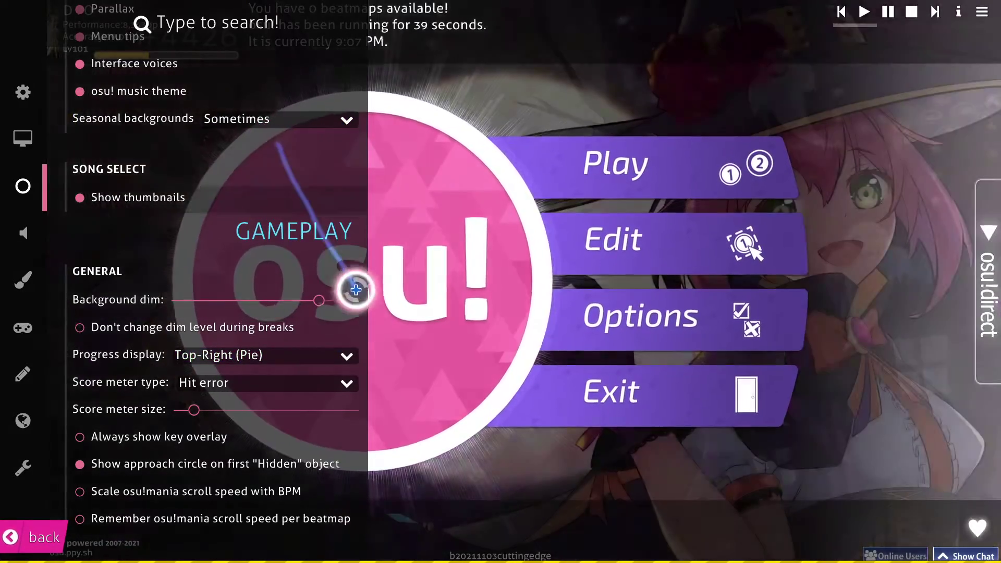
left_click(321, 120)
left_click(280, 177)
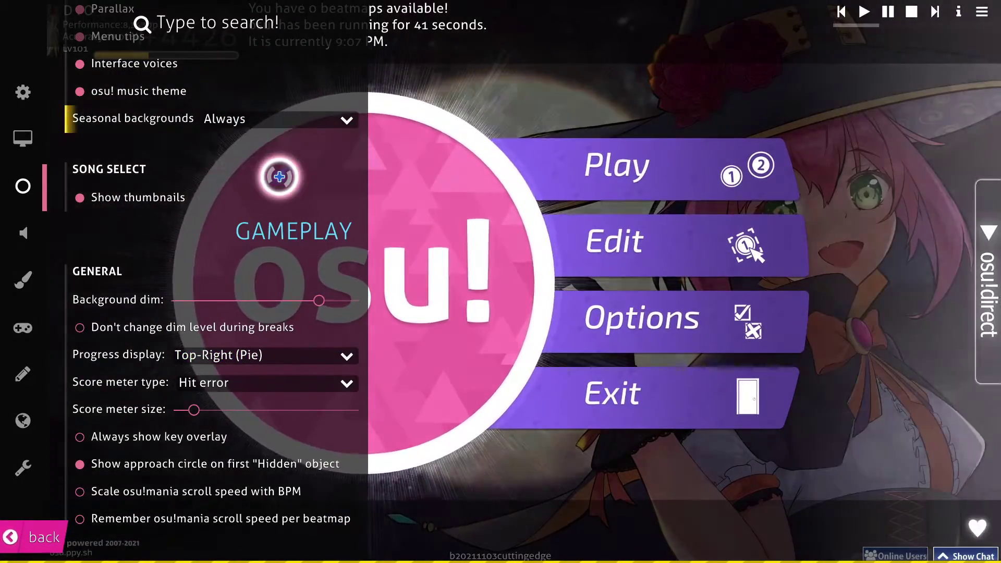
Turn on the gameplay setting that always shows the key overlay.
scroll(253, 285, "down", 1)
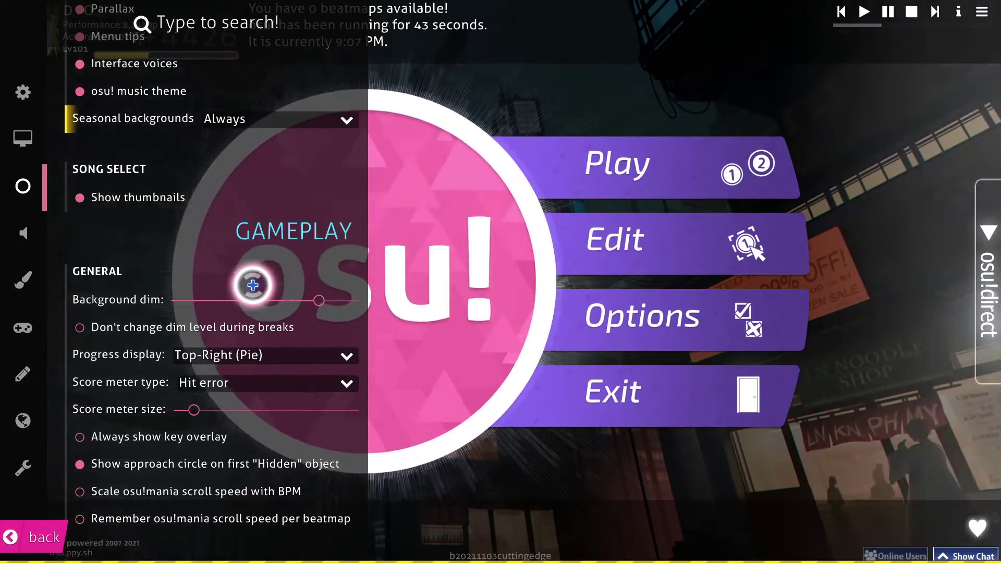
scroll(253, 285, "down", 3)
scroll(214, 240, "down", 4)
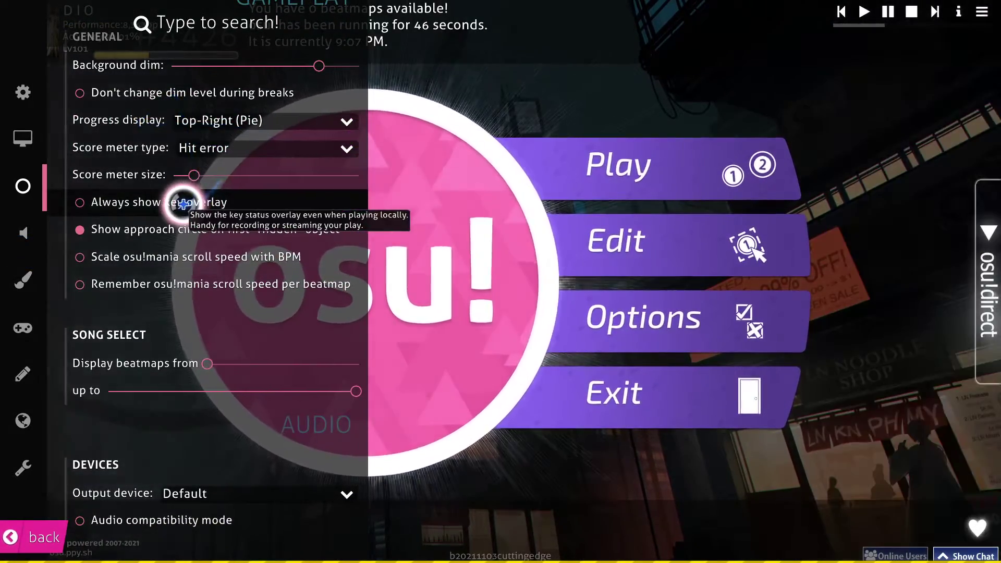
left_click(182, 204)
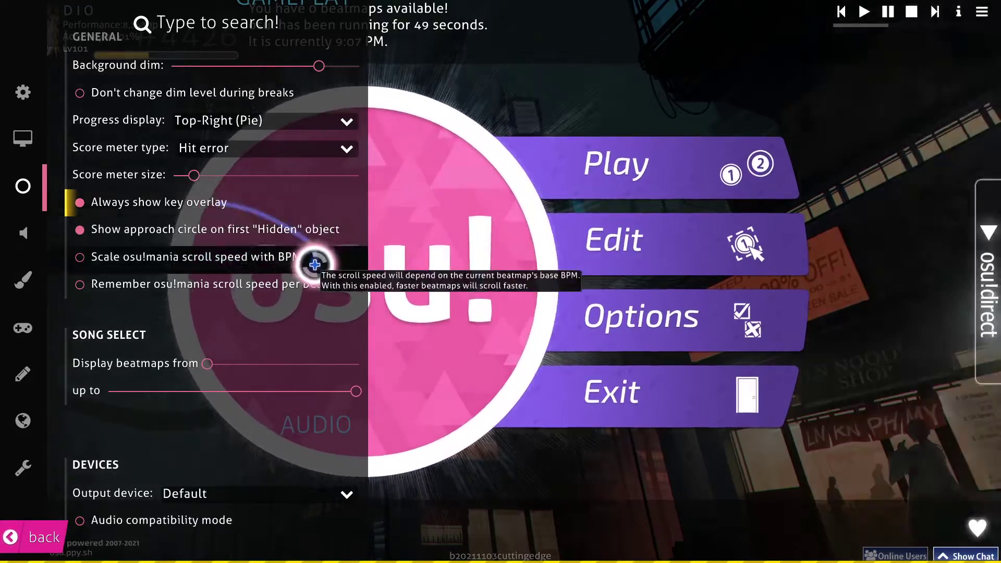
Turn on automatic cursor size in the skin settings.
scroll(292, 287, "down", 10)
scroll(310, 304, "down", 20)
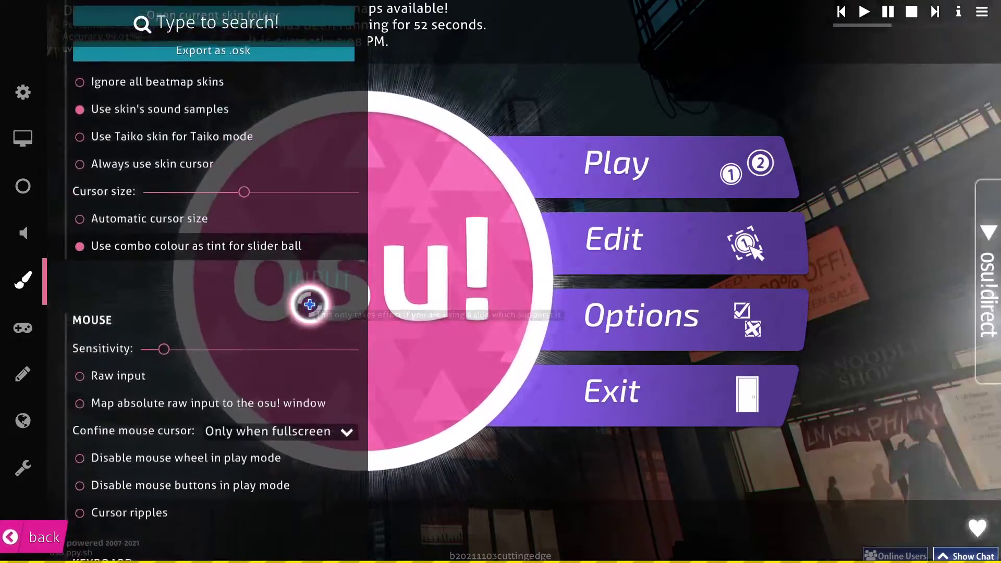
mouse_move(246, 189)
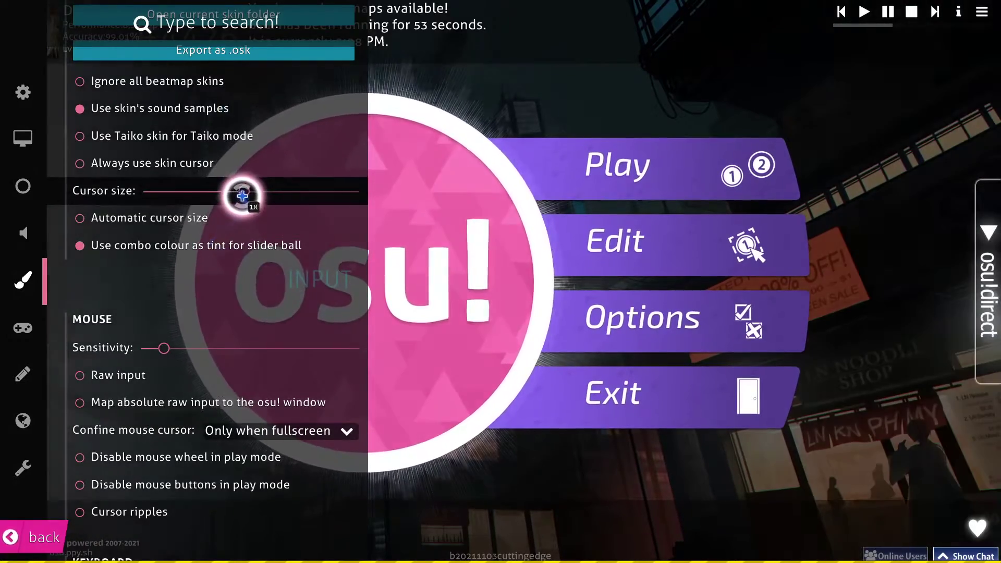
left_click(152, 218)
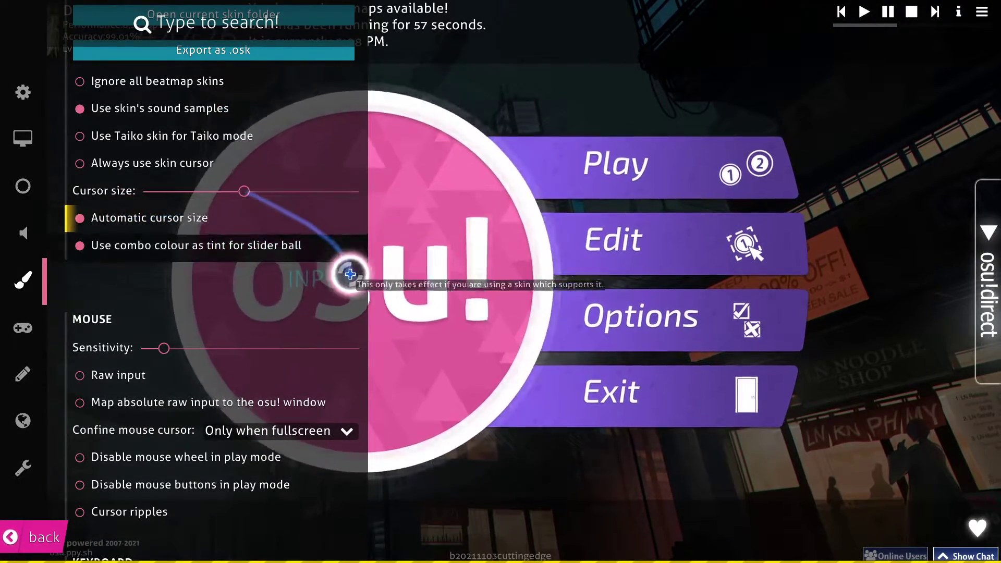
Look over the remaining options, leave them and open the song select through Play.
scroll(291, 353, "down", 5)
scroll(190, 262, "down", 8)
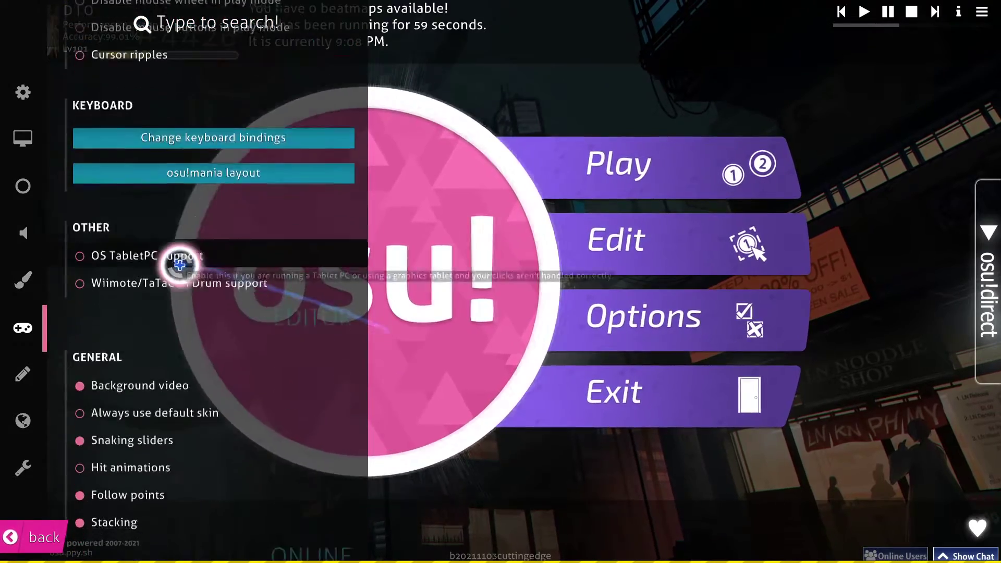
scroll(196, 206, "down", 9)
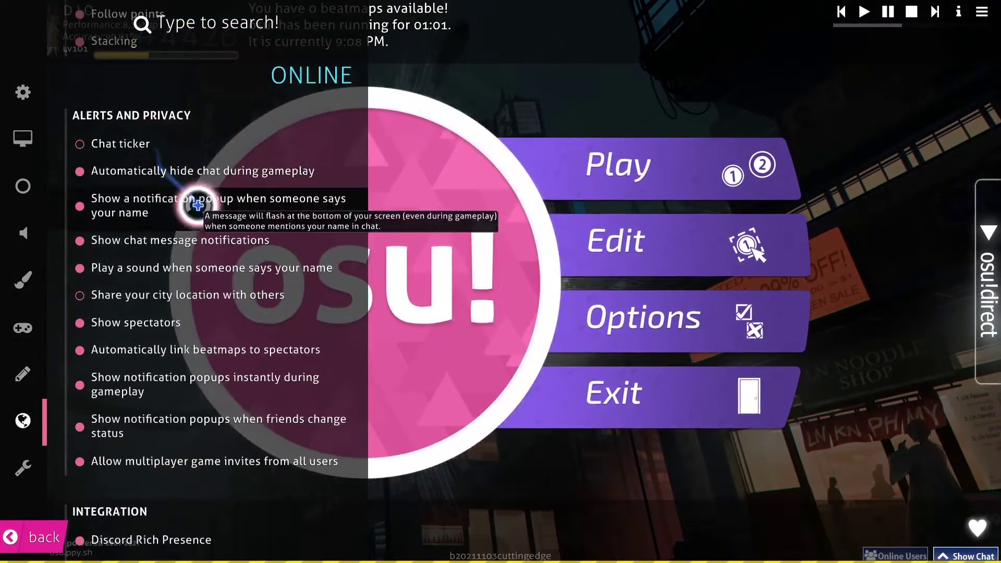
scroll(177, 221, "down", 4)
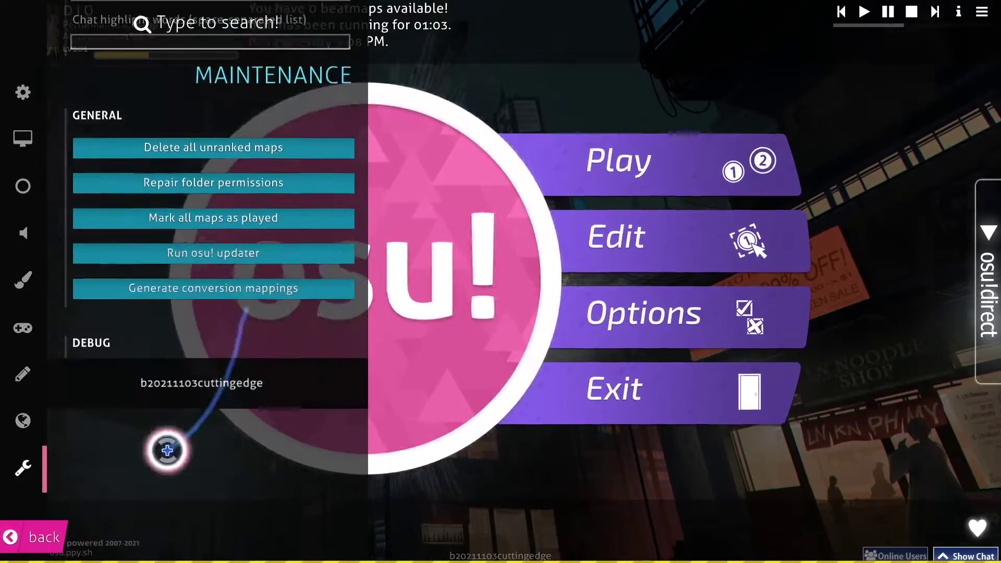
left_click(687, 203)
left_click(670, 222)
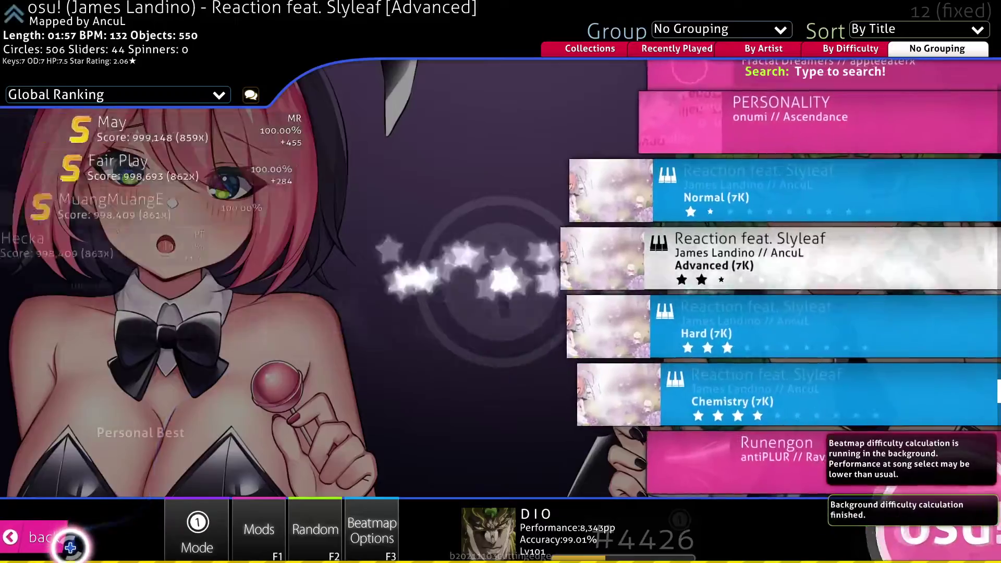
Return to the main menu and exit the game.
left_click(47, 537)
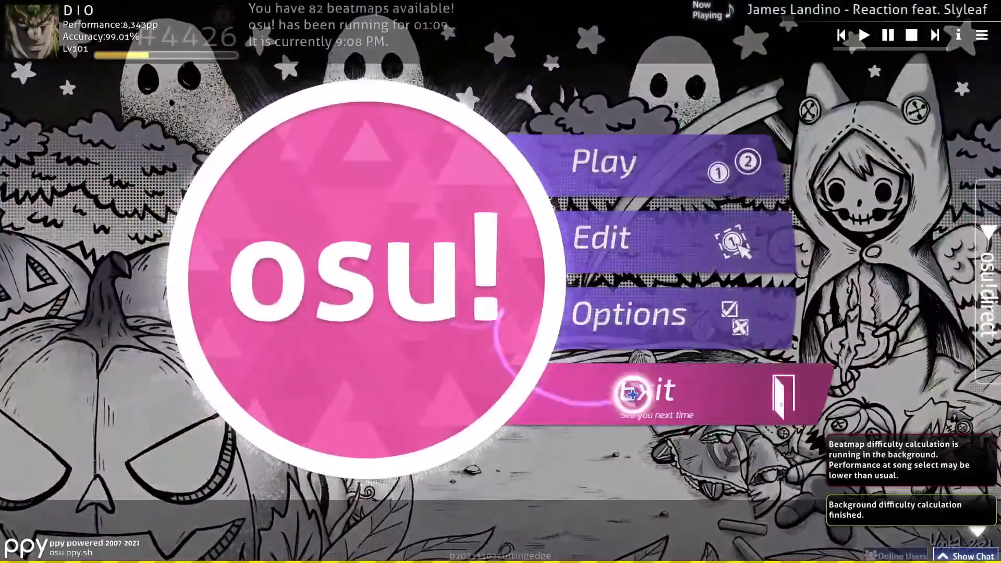
key("Escape")
key("Escape")
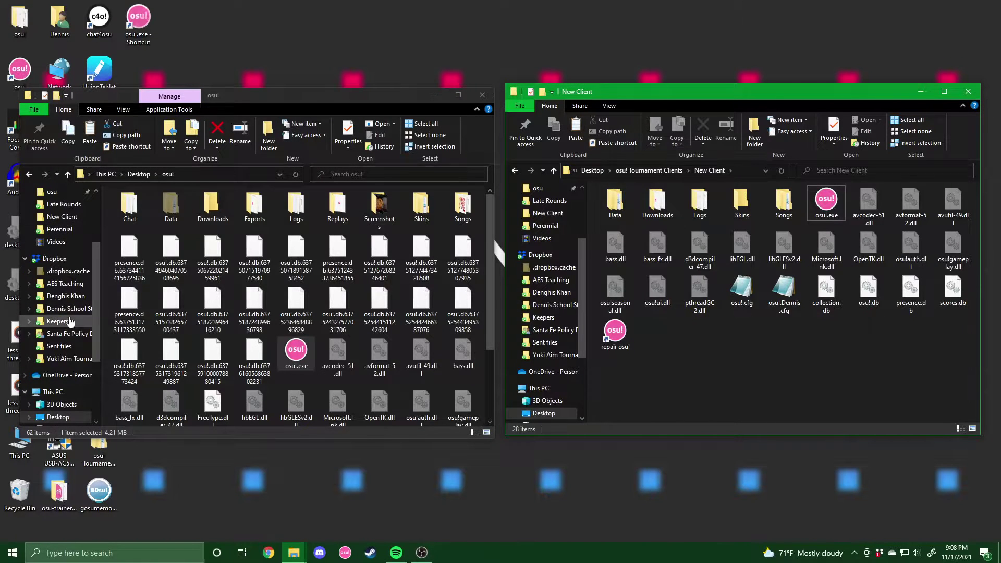
Open tournament.cfg from the YSC folder inside osu! Tournament Clients in Notepad.
scroll(62, 238, "up", 3)
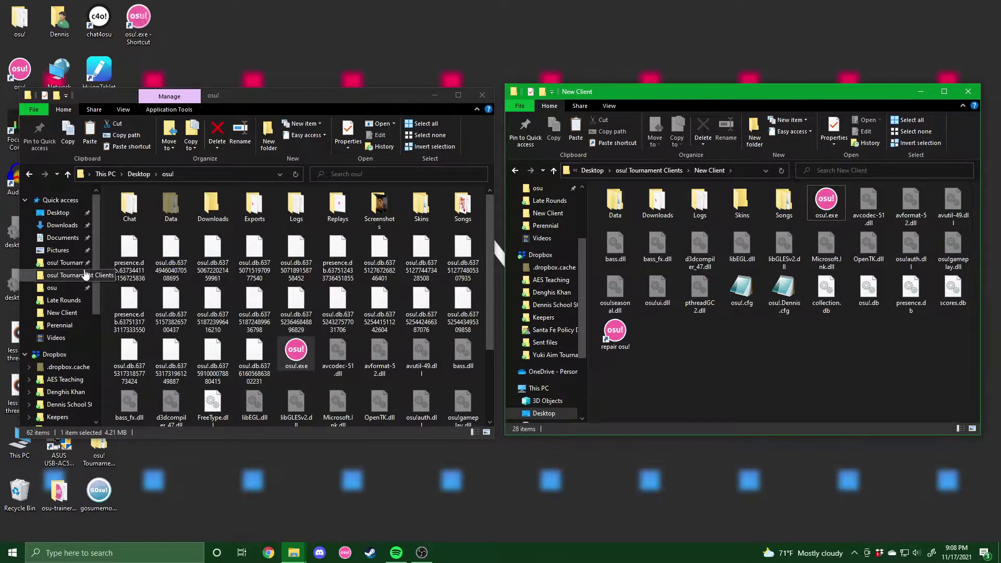
left_click(65, 275)
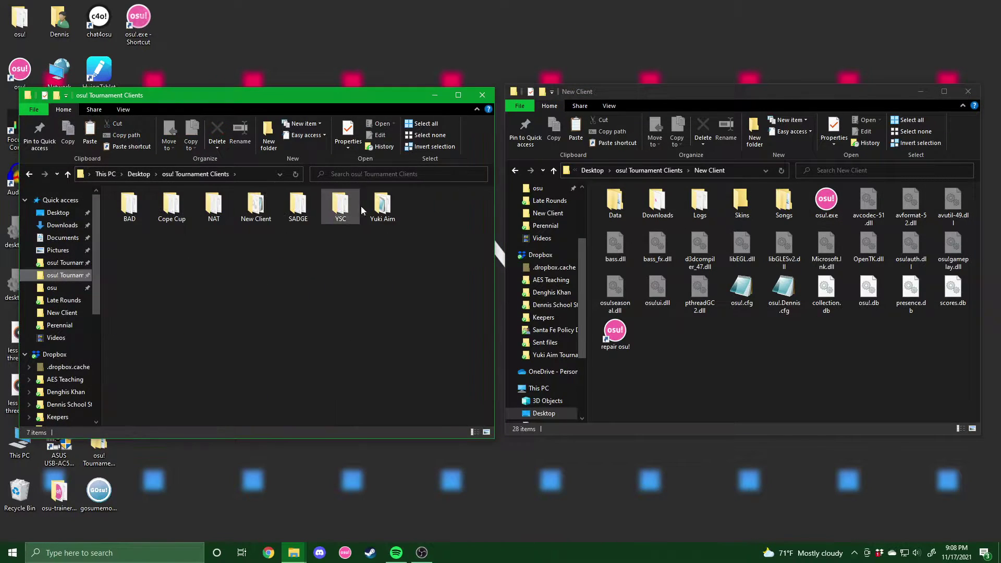
double_click(340, 208)
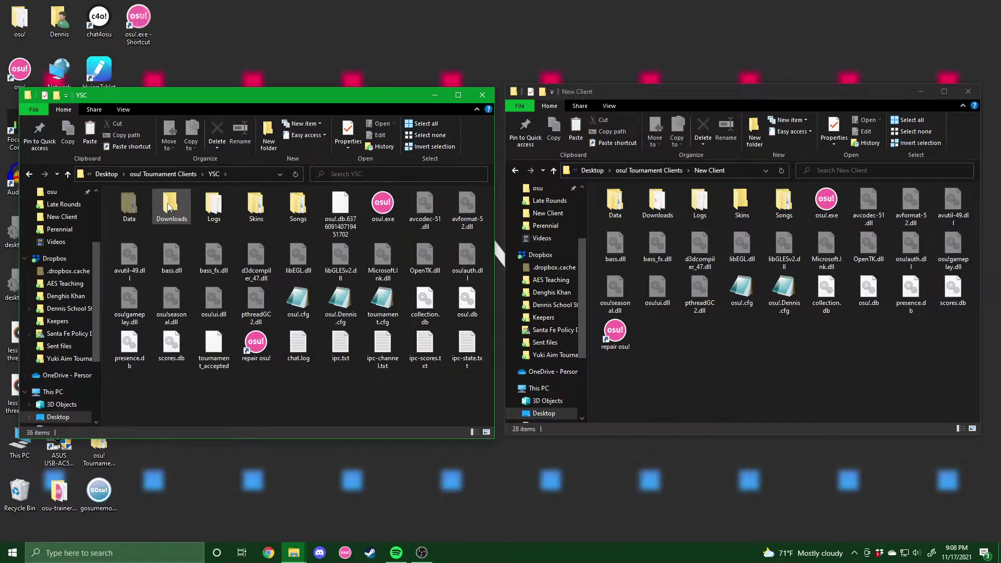
double_click(386, 315)
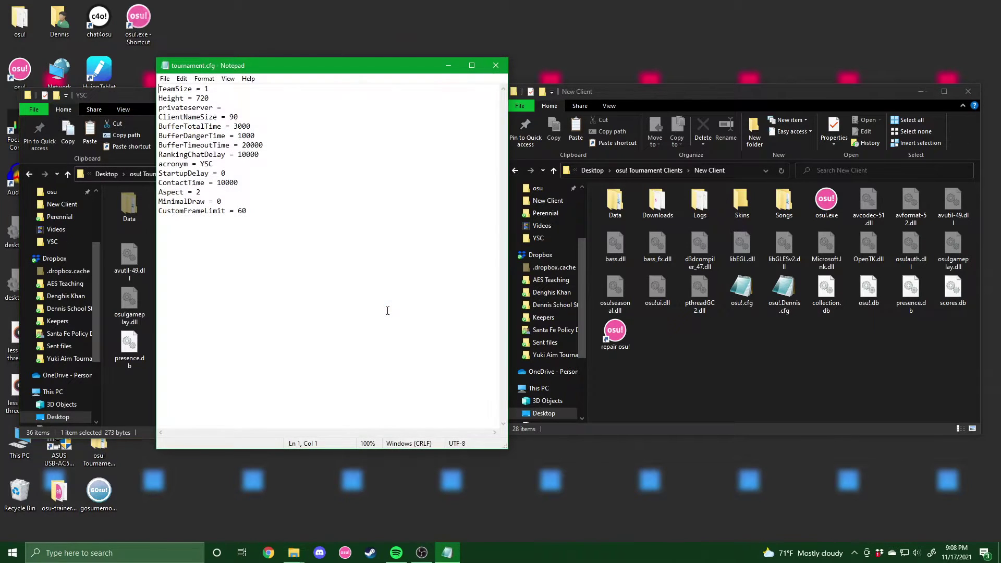
Close the open config file and paste the copied tournament.cfg into the New Client folder.
left_click(496, 65)
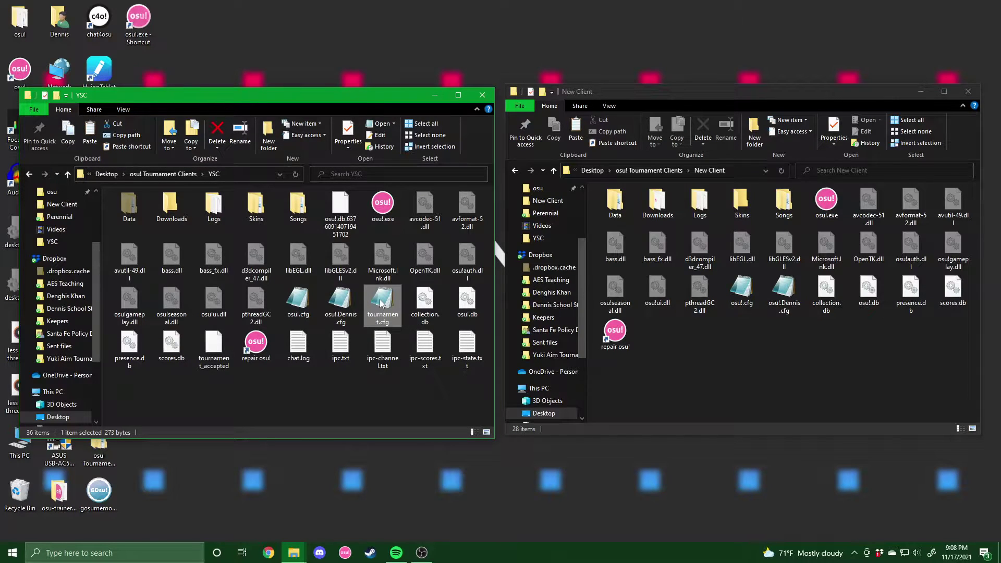
left_click(744, 347)
key("ctrl+v")
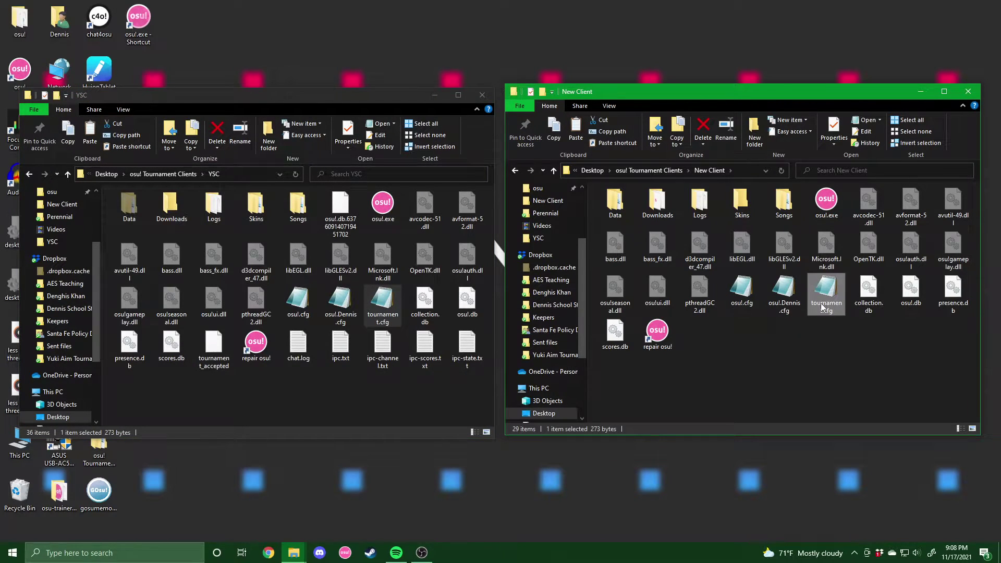
Open New Client's tournament.cfg and examine the team size, height, client name size, buffer time and ranking chat delay settings.
double_click(827, 297)
left_click(216, 89)
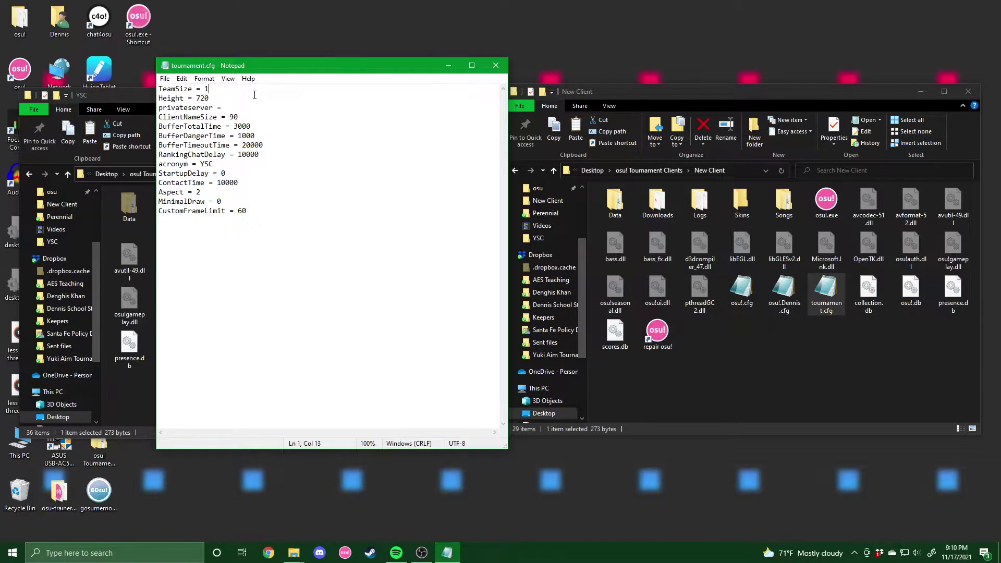
left_click(221, 103)
left_click_drag(228, 116, 256, 117)
left_click(234, 117)
left_click(245, 117)
left_click_drag(159, 126, 298, 156)
left_click(280, 155)
left_click_drag(162, 126, 295, 152)
left_click(296, 154)
Examine the acronym, startup delay, contact time, aspect, minimal draw and frame limit settings, and recheck the team size.
left_click_drag(200, 164, 221, 163)
left_click(202, 163)
left_click_drag(200, 163, 214, 163)
left_click(213, 163)
left_click(227, 172)
left_click(193, 182)
left_click_drag(159, 174, 209, 202)
left_click(208, 201)
left_click_drag(159, 173, 249, 200)
left_click(249, 200)
left_click(222, 165)
left_click(243, 114)
left_click(216, 90)
Clear the acronym value in tournament.cfg, then save and close the file.
double_click(206, 164)
key("BackSpace")
key("ctrl+s")
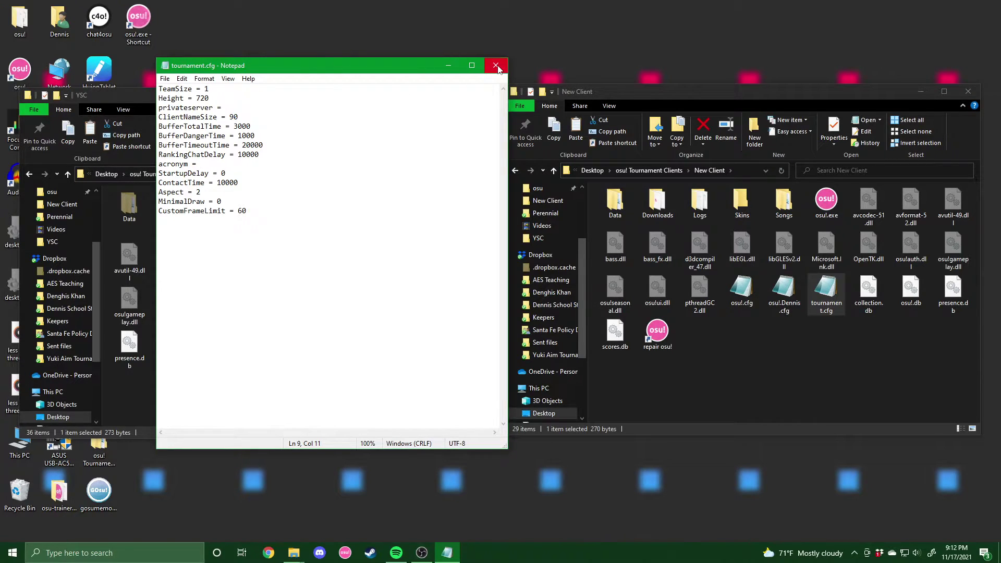
left_click(496, 65)
left_click(787, 369)
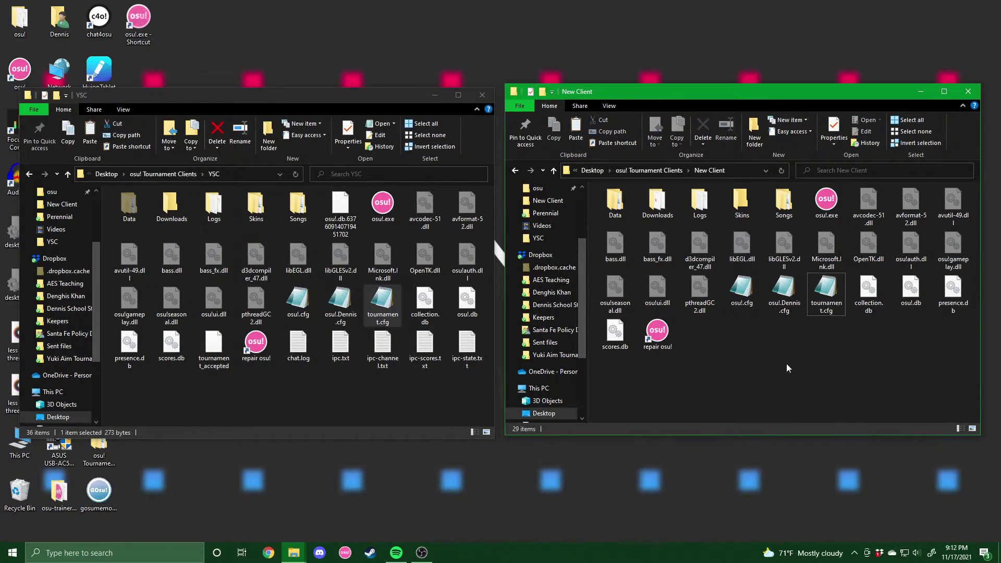
Launch osu!.exe from the New Client folder, accept the streaming client notice and select the first listed multiplayer room.
double_click(826, 205)
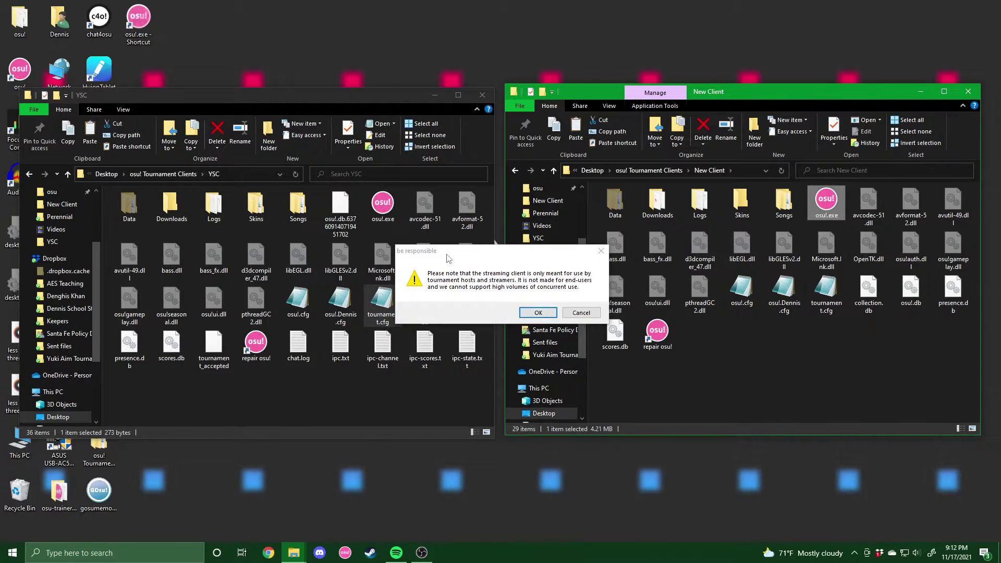
left_click(529, 313)
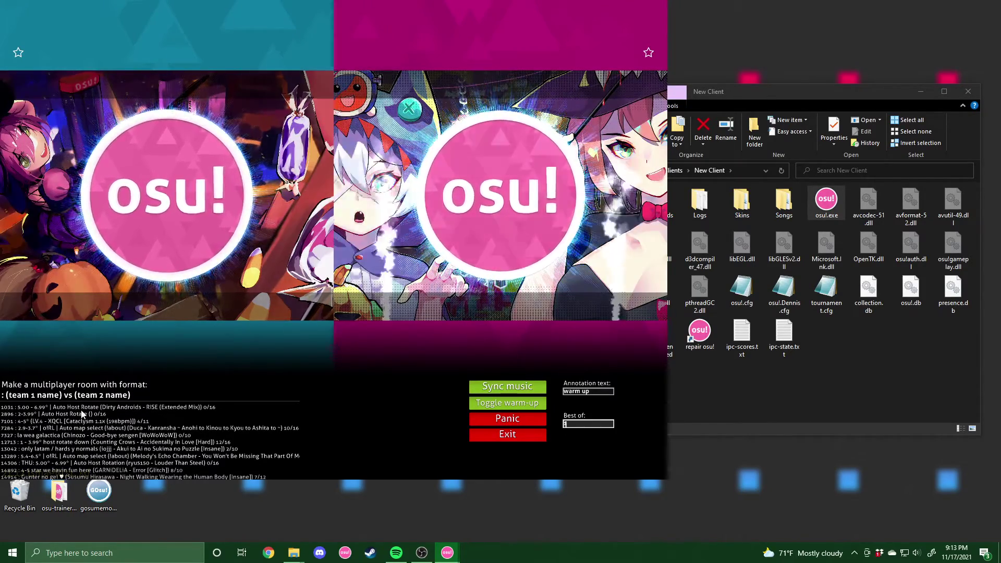
scroll(240, 430, "down", 5)
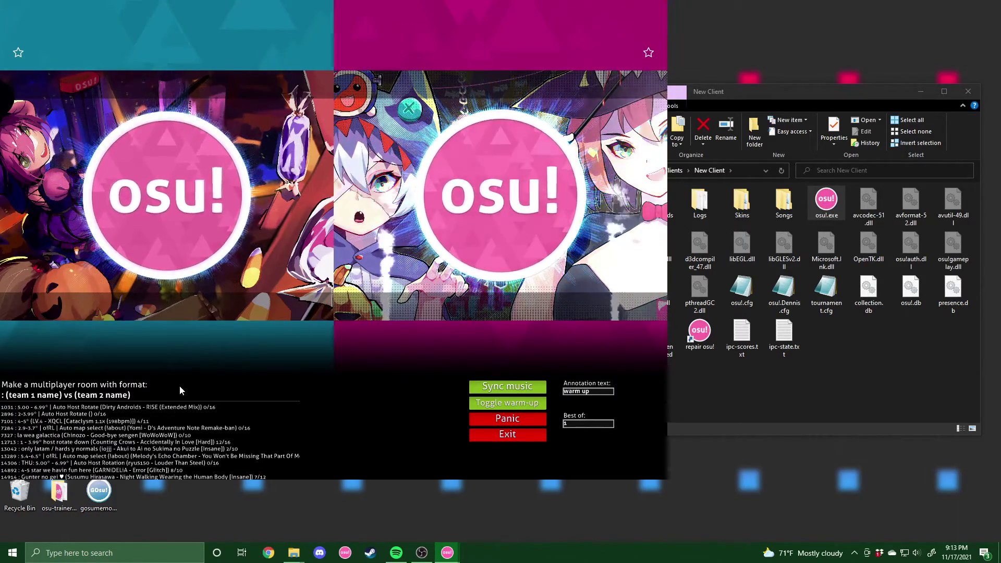
left_click(170, 407)
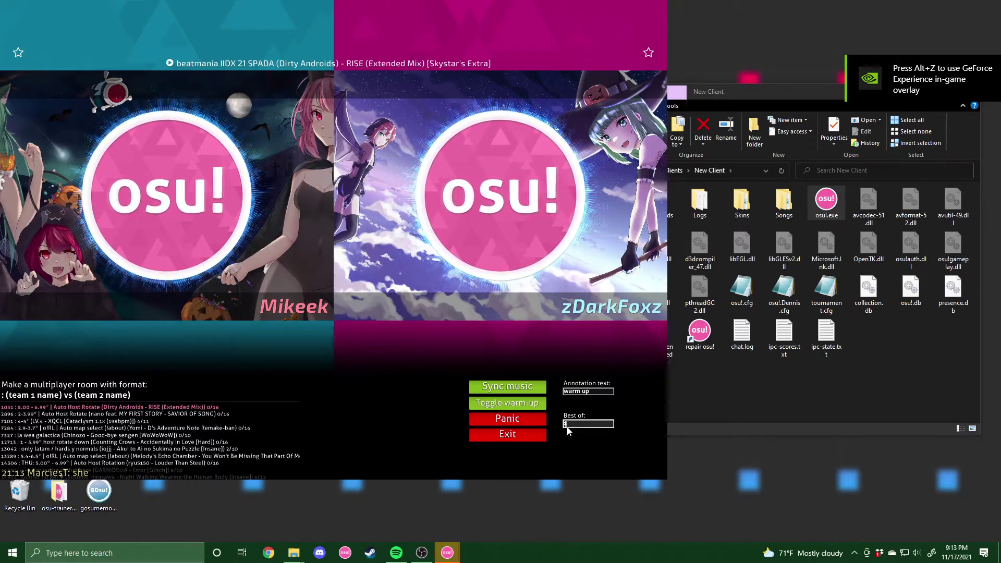
Set the match to best of 13, restart the first player's client and exit the tournament client.
type("3")
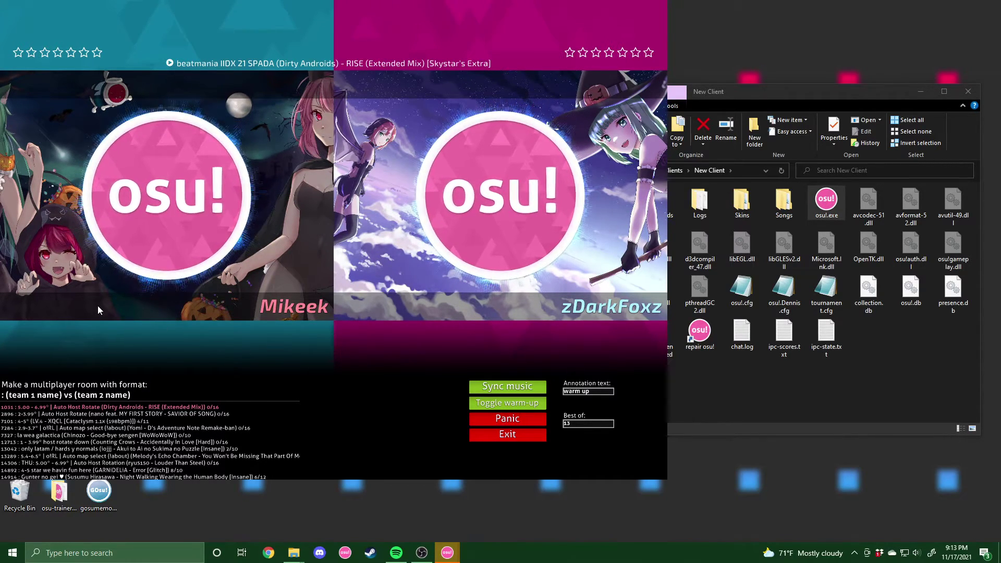
left_click(214, 239)
left_click(214, 239)
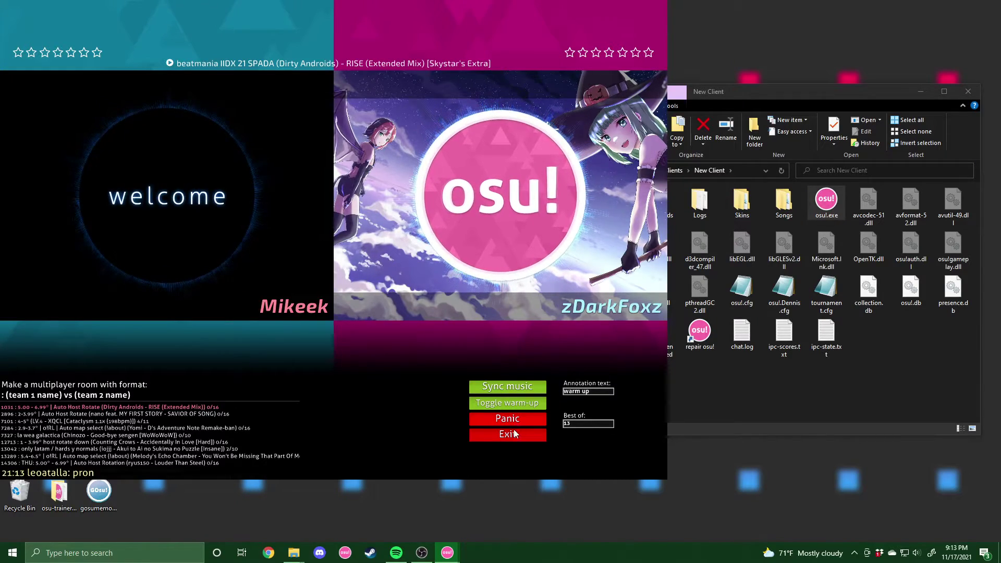
left_click(493, 436)
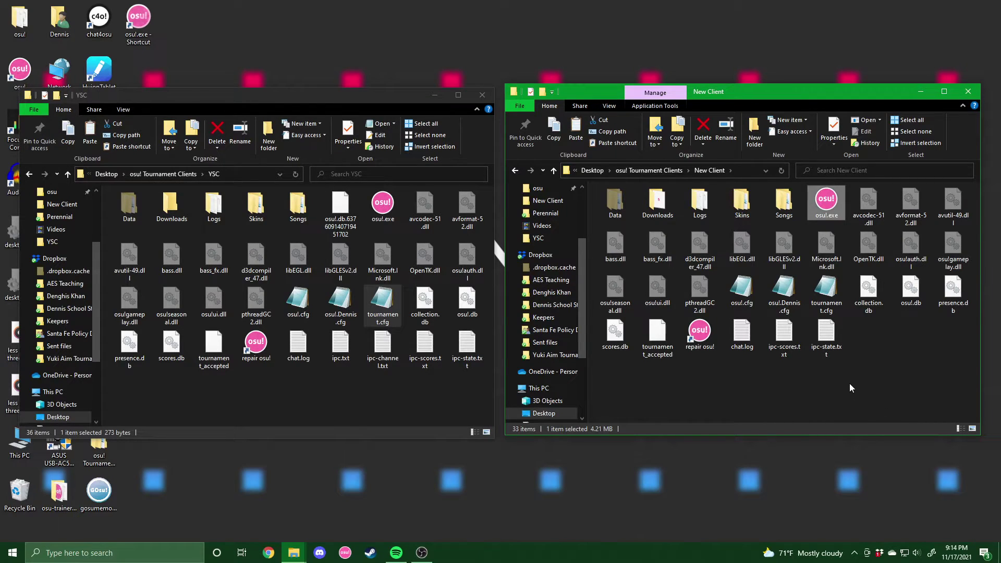
Open New Client's Skins folder and the User folder inside YSC's Skins folder to compare them.
left_click_drag(747, 96, 748, 99)
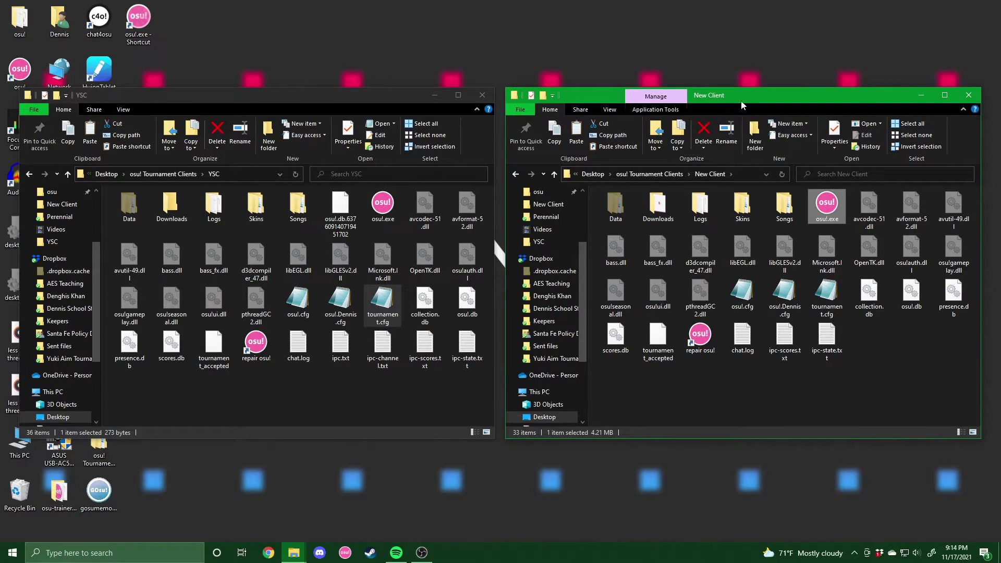
double_click(737, 204)
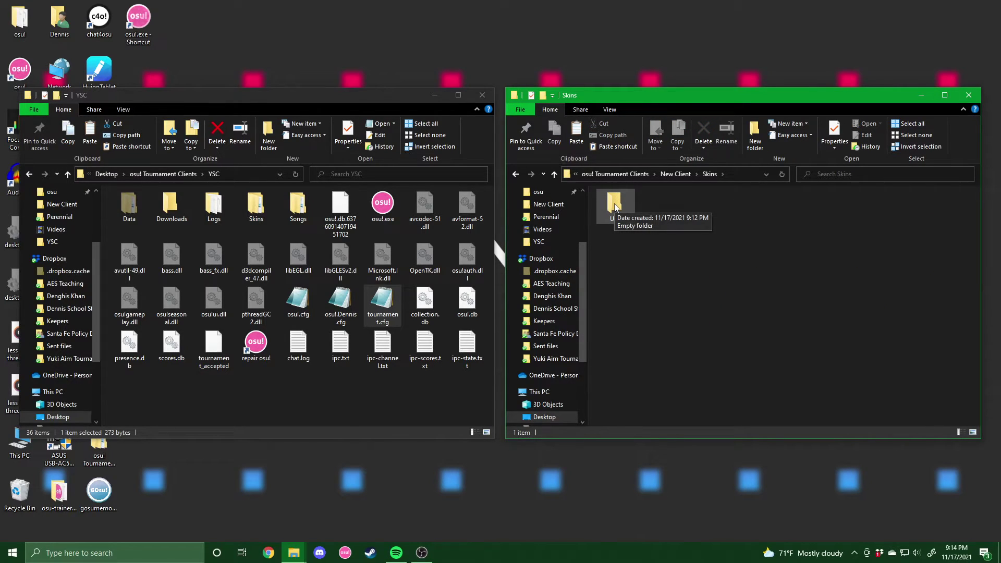
double_click(255, 204)
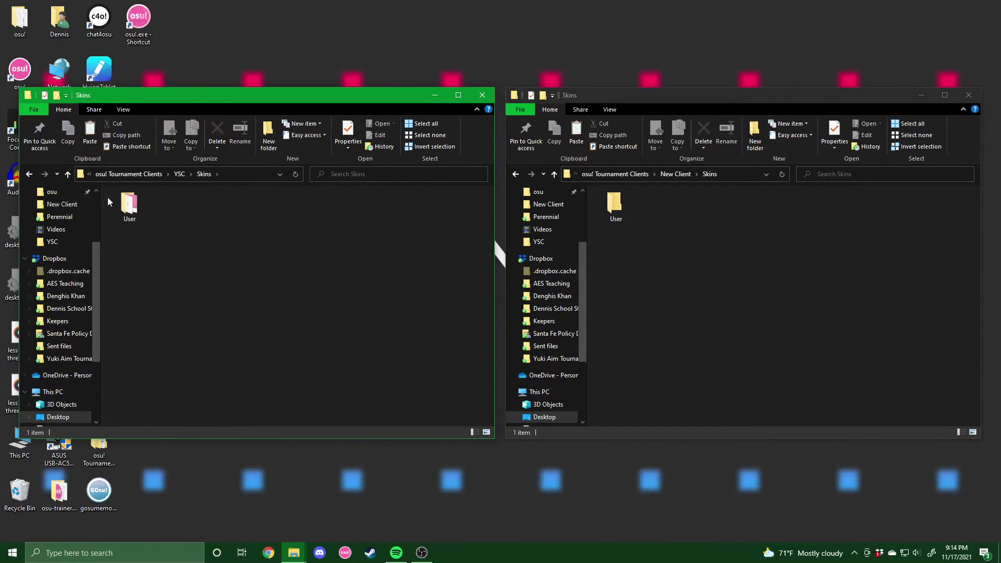
double_click(131, 202)
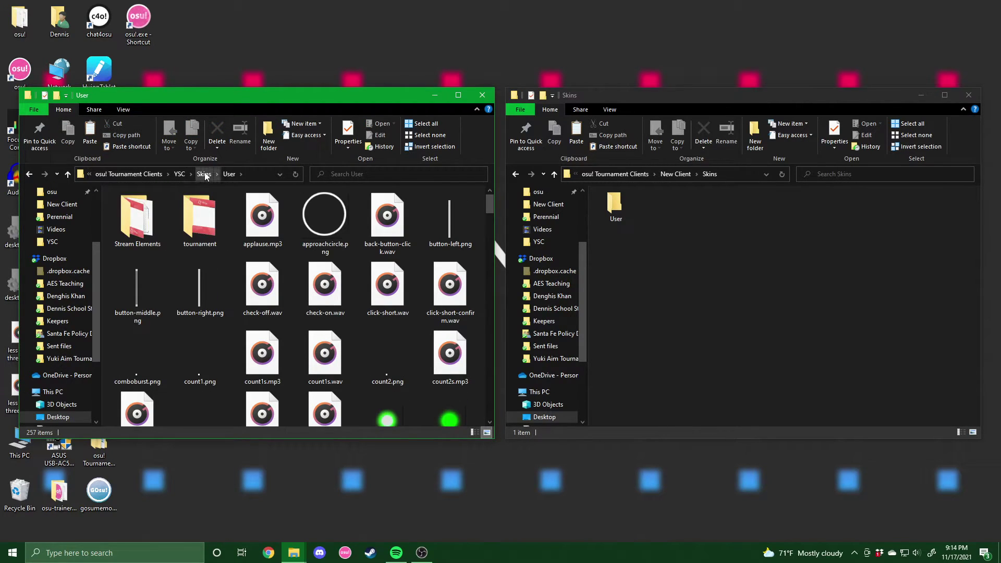
Launch the YSC tournament client to view its custom skin, then exit it.
left_click(179, 174)
double_click(393, 216)
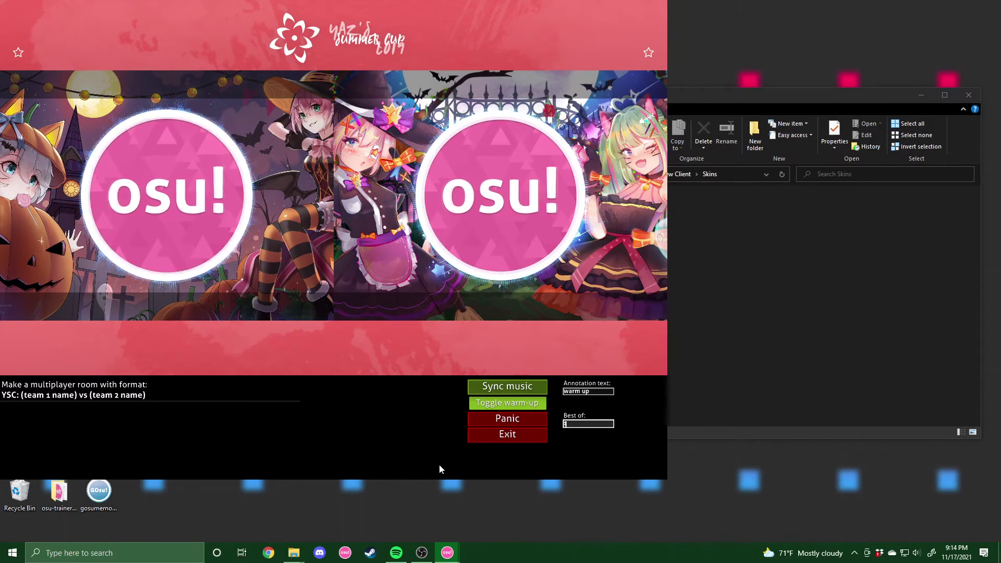
left_click(508, 434)
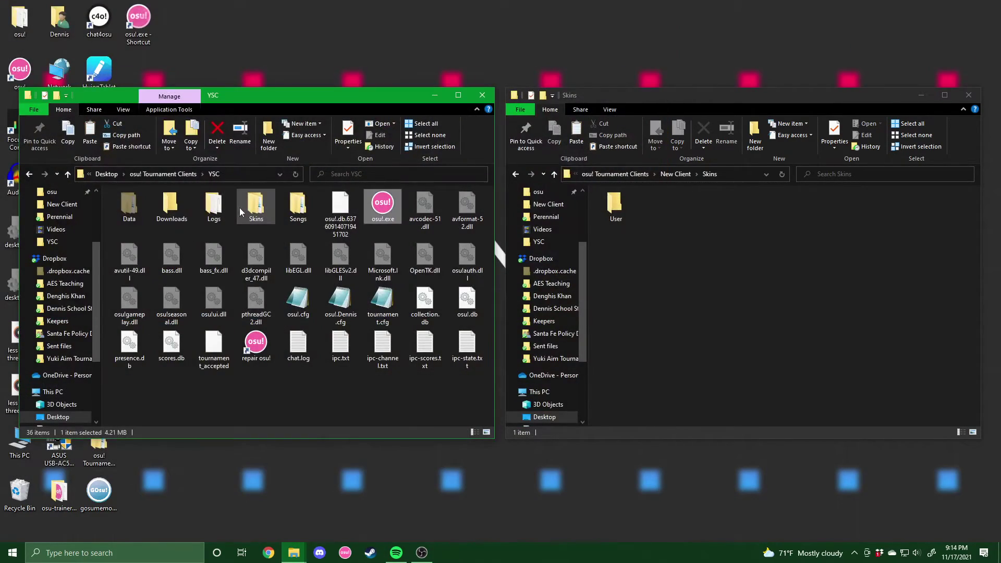
Reopen the User folder inside YSC's Skins folder and look through its skin files.
double_click(244, 207)
double_click(136, 204)
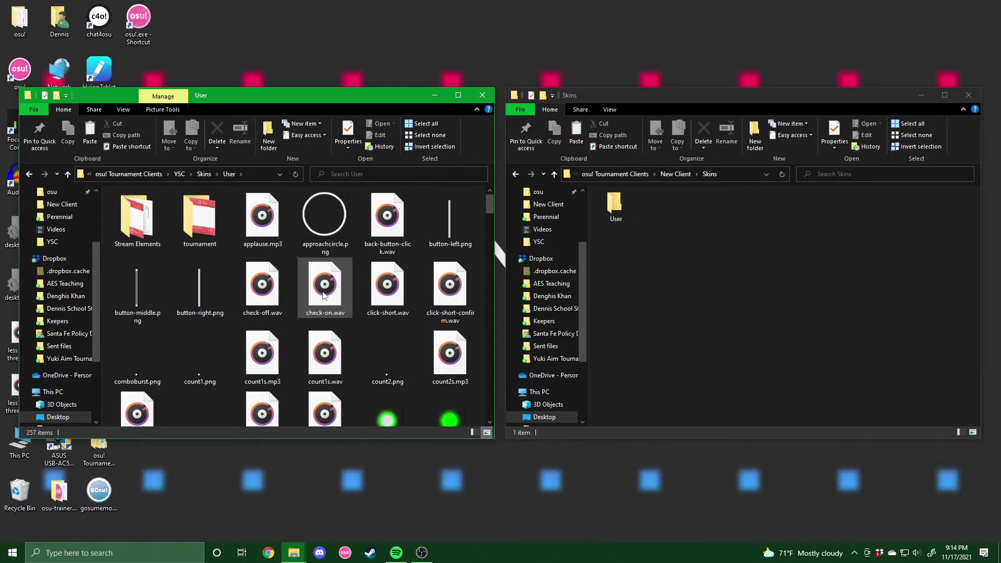
scroll(324, 292, "down", 10)
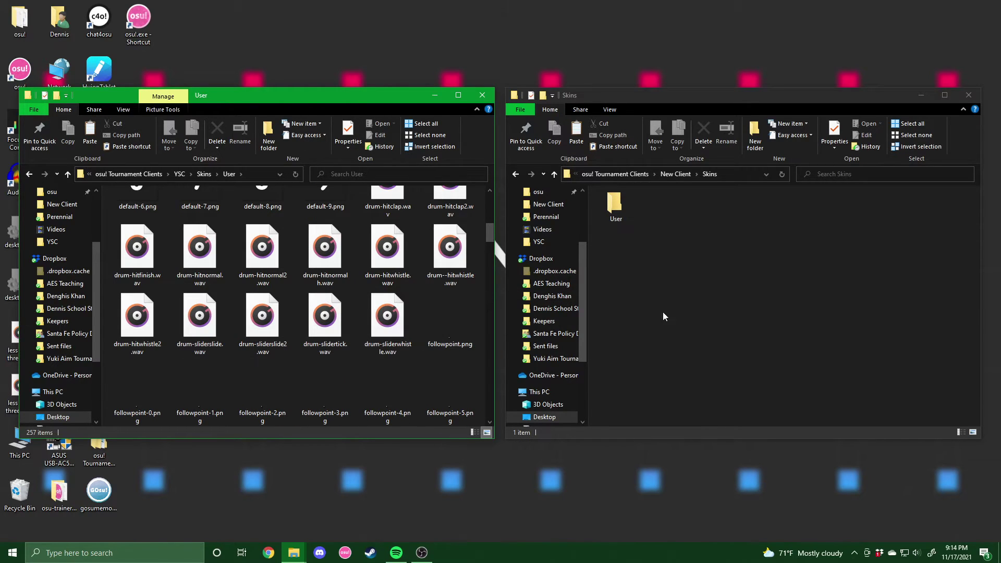
scroll(323, 296, "up", 10)
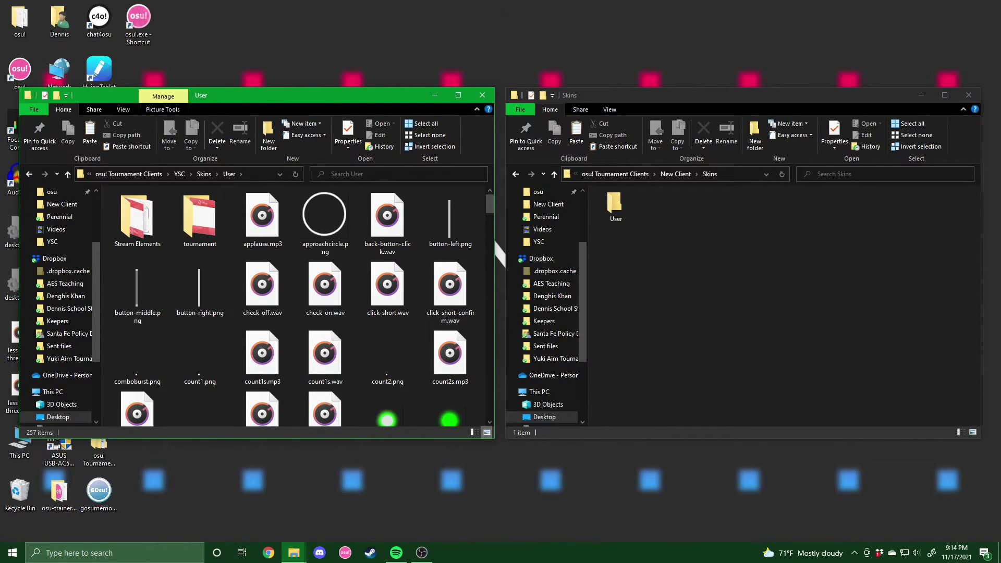